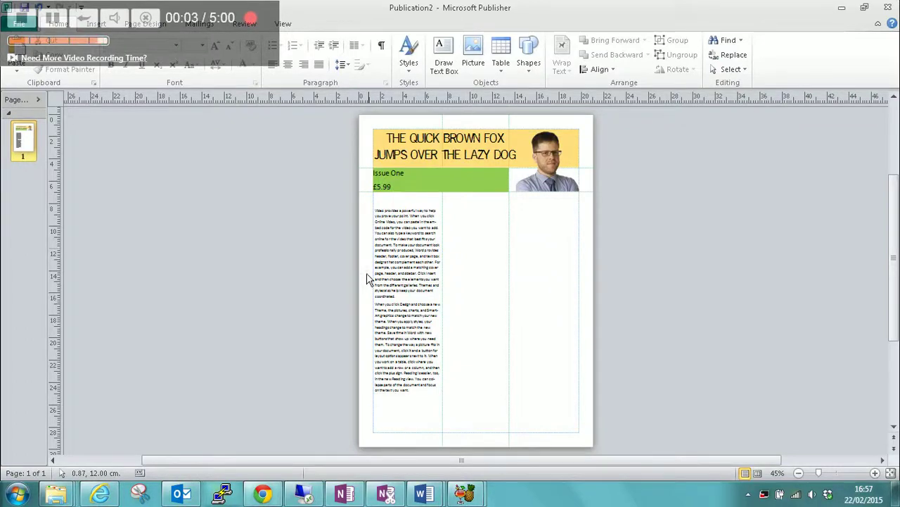
Step: Shorten the first-column text box to about 7.68 cm high so that its text overflows
click(415, 259)
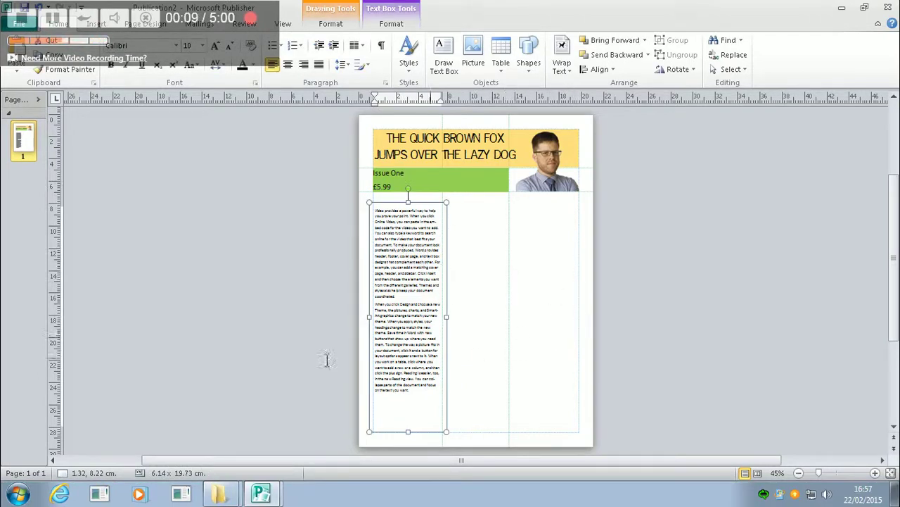
click(277, 338)
click(444, 428)
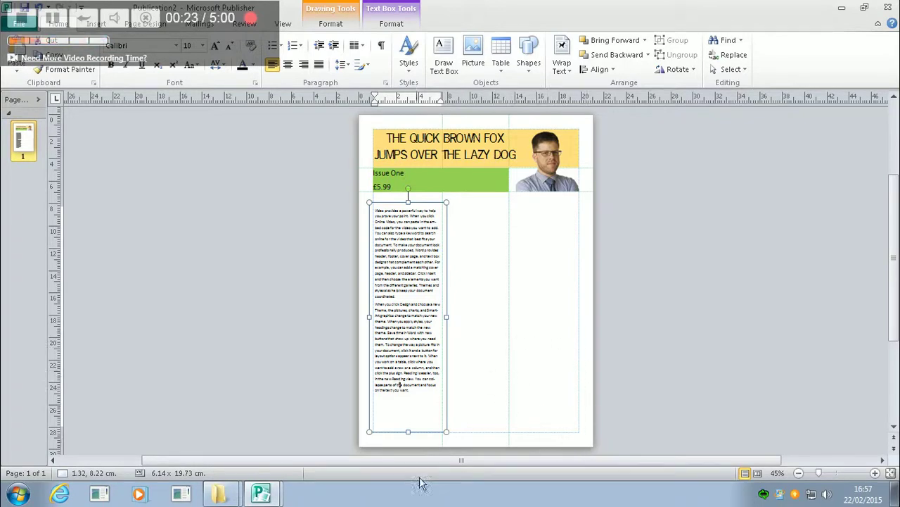
drag(416, 437, 413, 299)
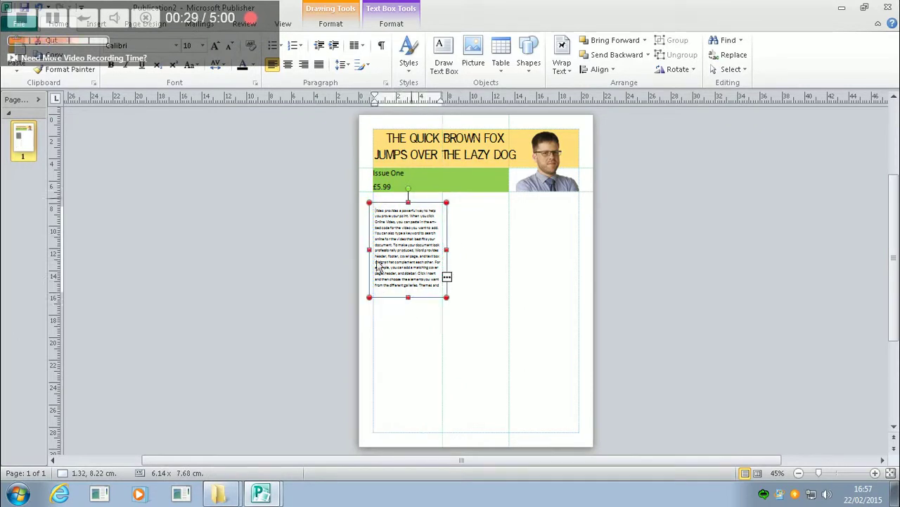
Step: Draw a text box about 6.27 x 11.77 cm in the lower part of the third column
click(269, 268)
click(444, 56)
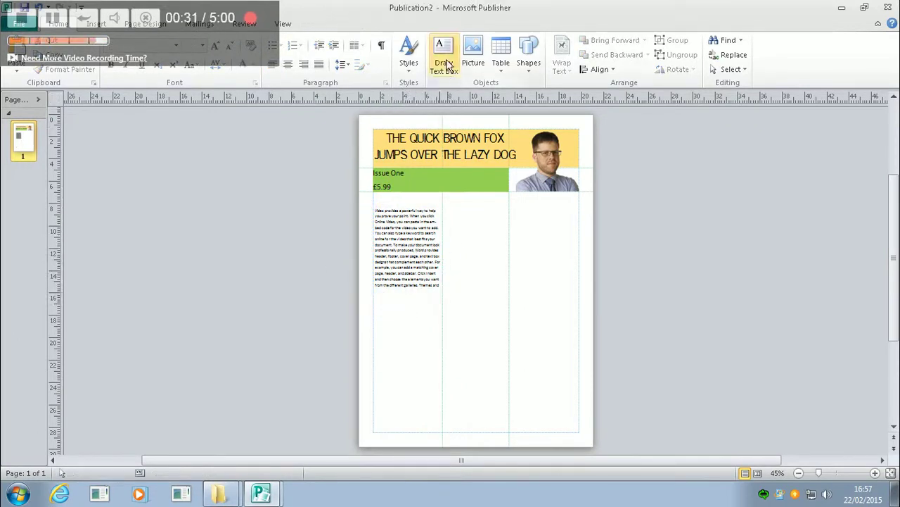
mouse_move(518, 311)
mouse_down()
mouse_move(583, 402)
mouse_move(597, 440)
mouse_up()
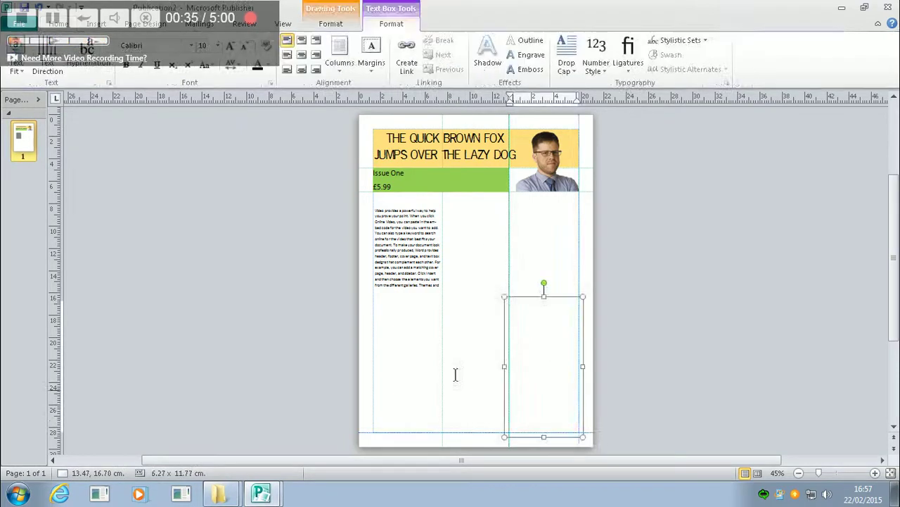
click(417, 297)
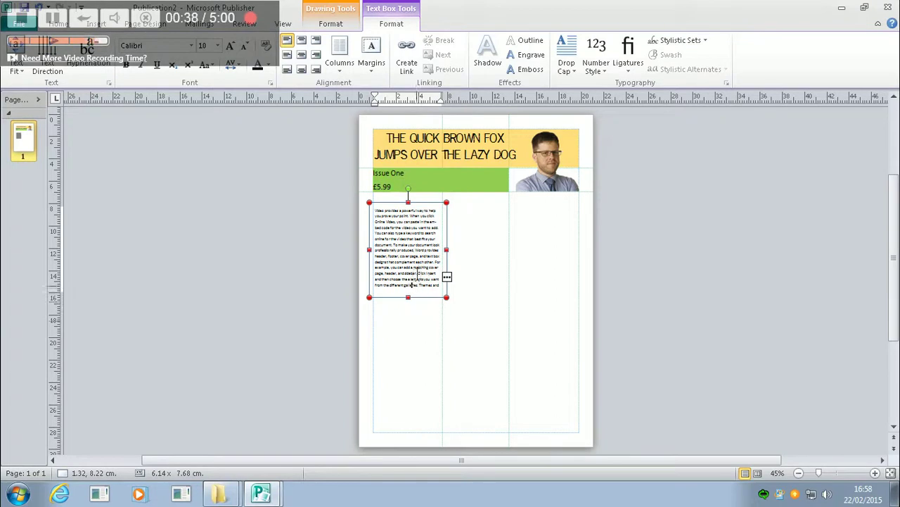
click(547, 369)
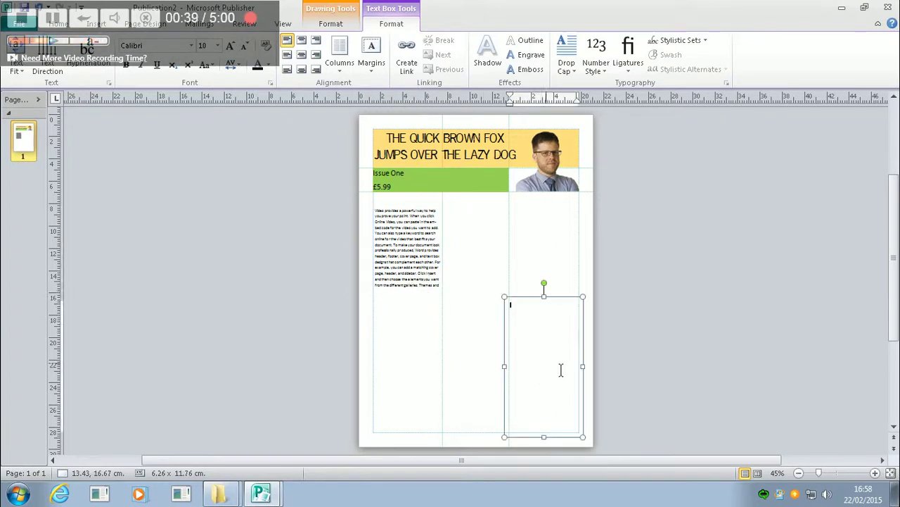
click(412, 281)
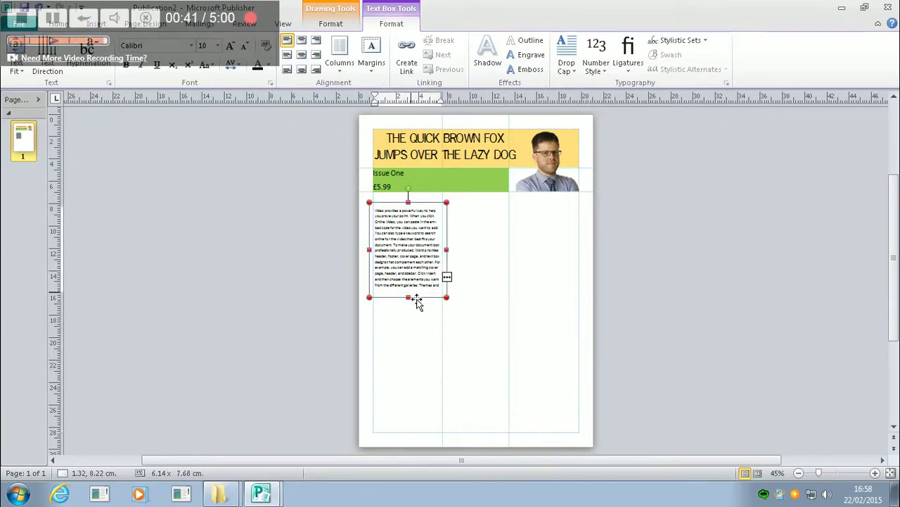
click(539, 370)
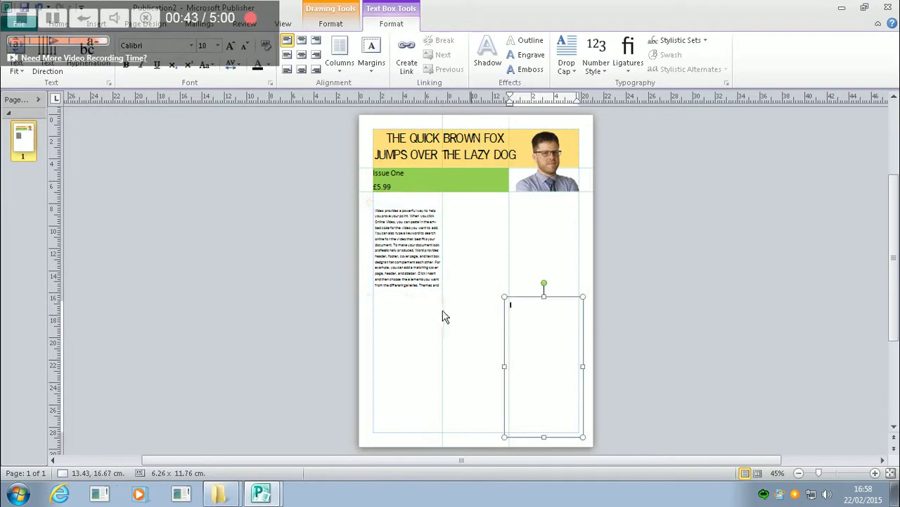
Step: Stretch the first-column text box to about 18.84 cm high, and shorten it again to about 8.45 cm
click(422, 287)
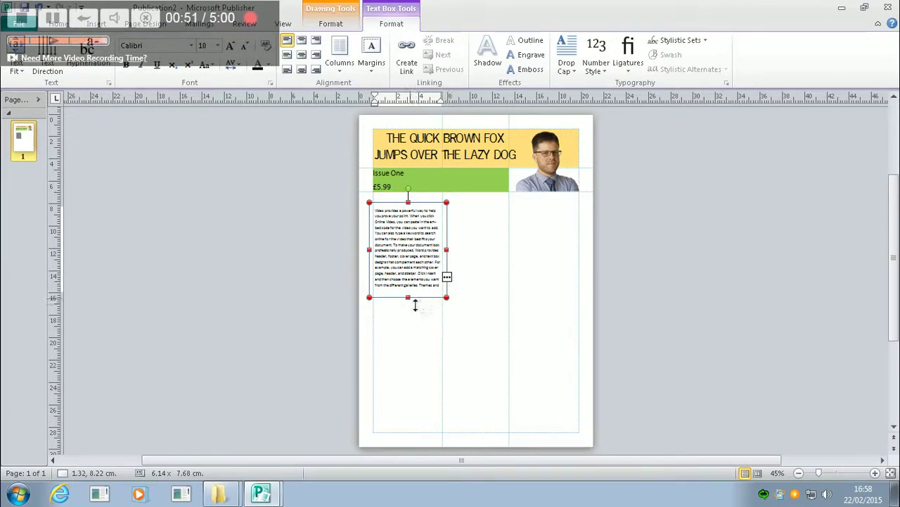
drag(416, 304, 418, 431)
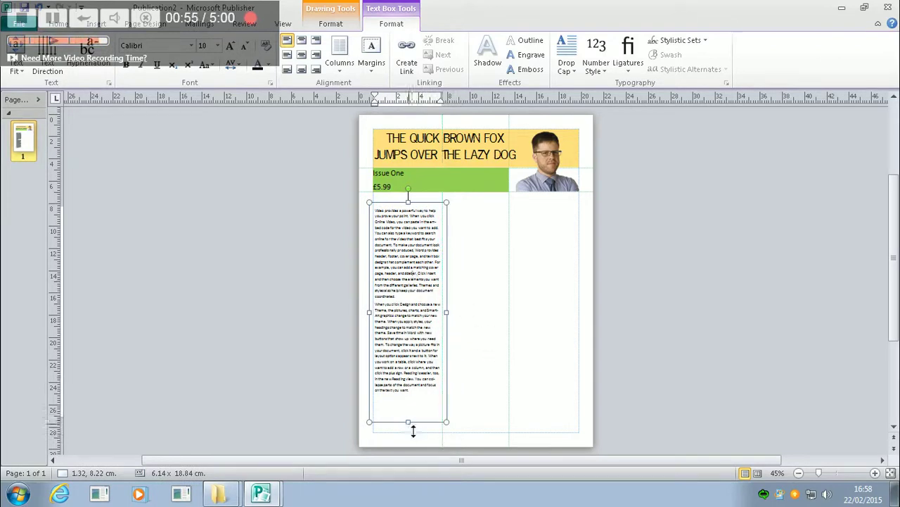
click(419, 313)
key(Escape)
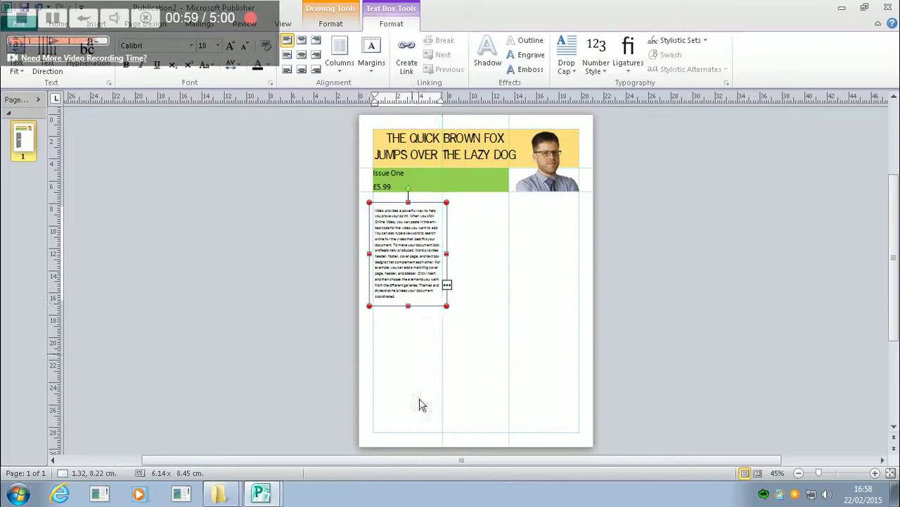
Step: Link the overflow text of the first-column box to the empty text box in the third column
click(447, 286)
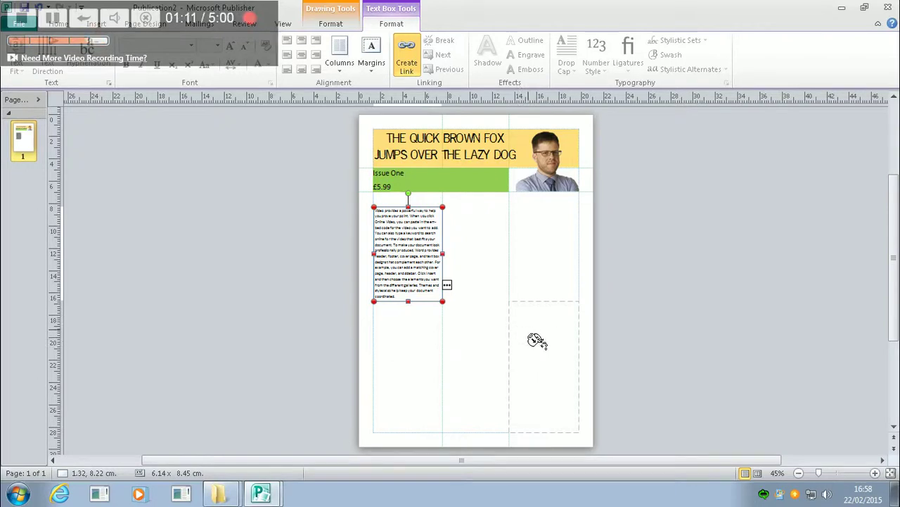
click(536, 340)
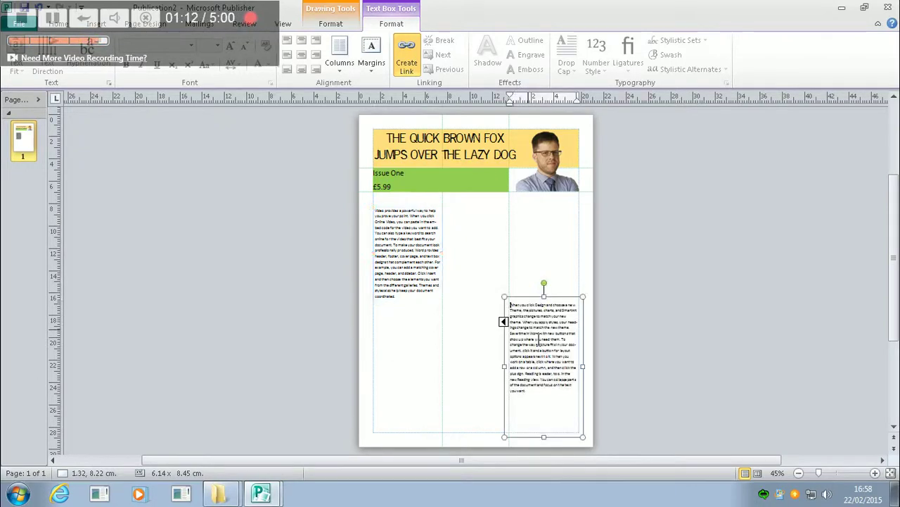
click(641, 407)
Step: Shorten the first-column text box further so that more of its text flows into the linked third-column box
click(410, 299)
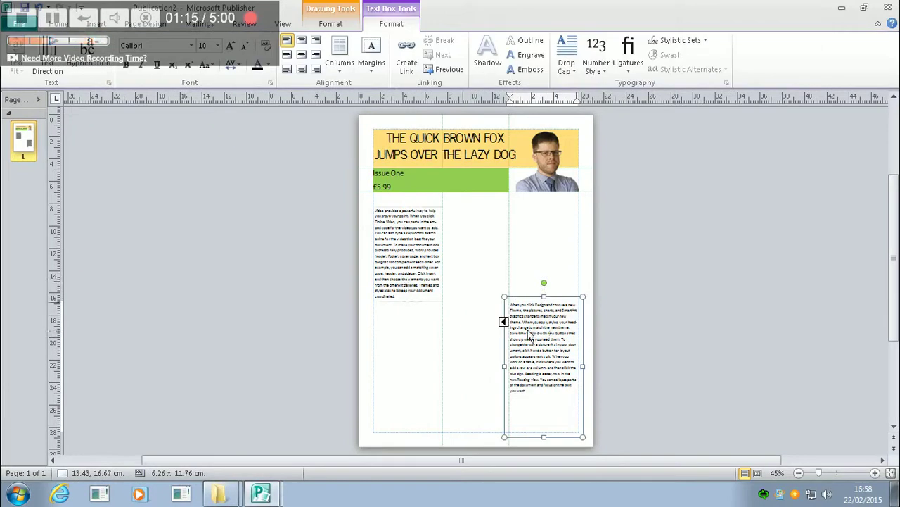
click(410, 280)
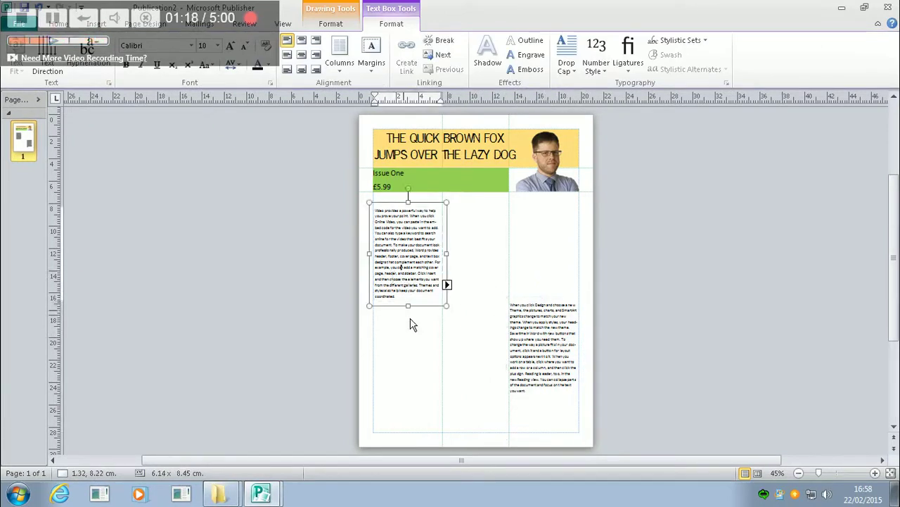
drag(416, 313, 421, 260)
click(567, 428)
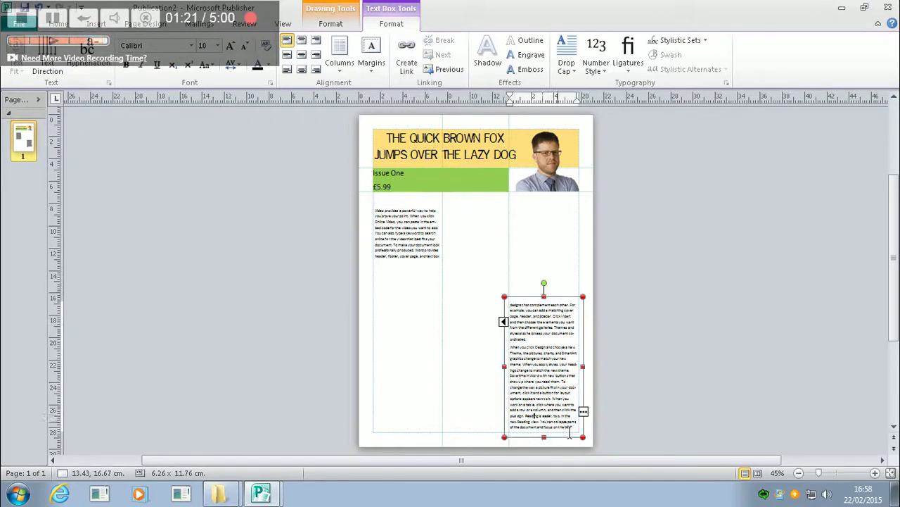
Step: Draw a text box about 6.15 x 5.27 cm at the bottom of the first column and link the third-column box's overflow to it
click(675, 401)
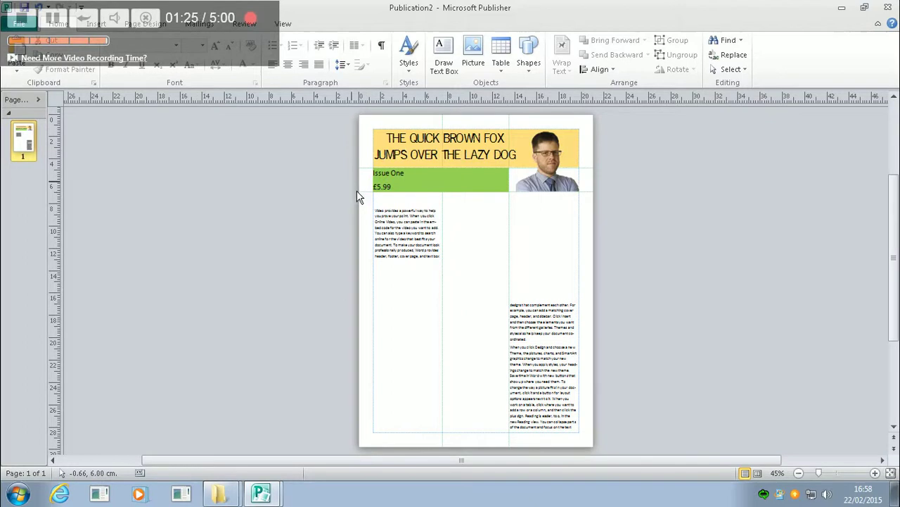
click(447, 67)
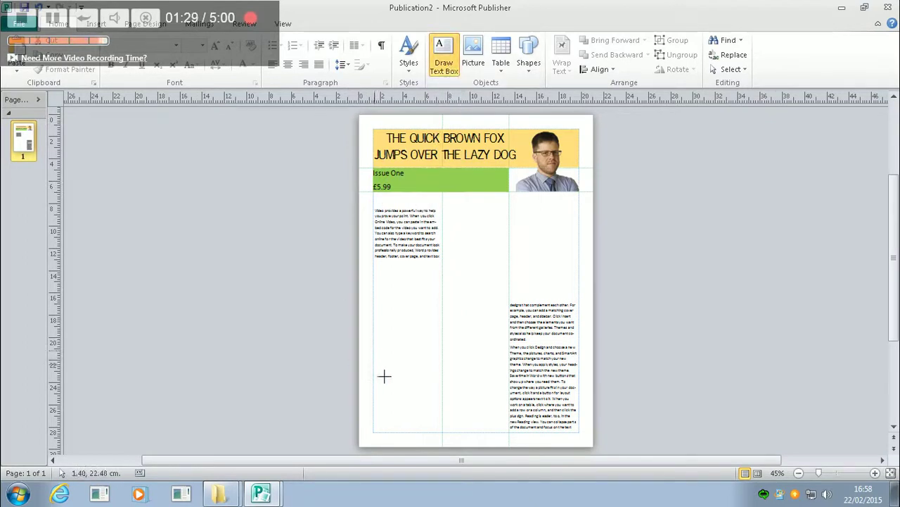
mouse_move(383, 383)
mouse_down()
mouse_move(408, 390)
mouse_move(454, 443)
mouse_up()
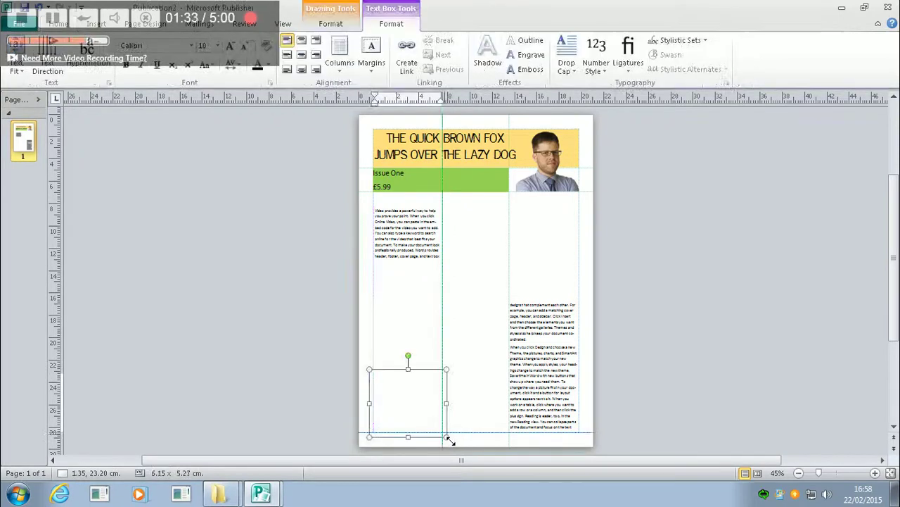
click(564, 380)
click(584, 411)
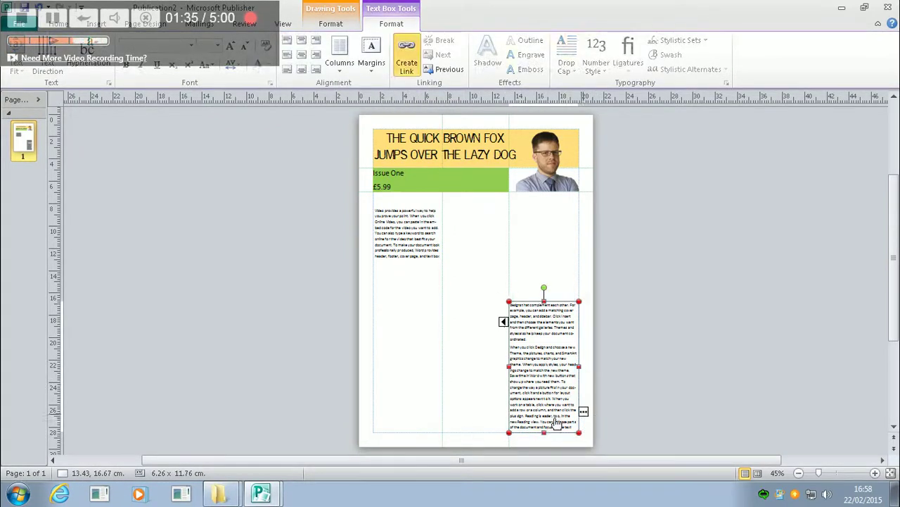
click(398, 394)
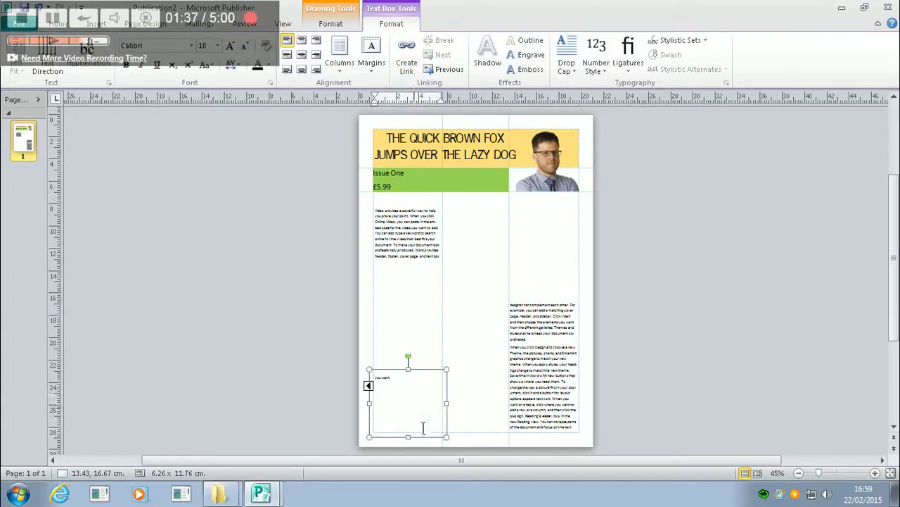
Step: Shorten the third-column text box to about 9.22 cm high and lengthen the upper first-column box to about 6.85 cm
click(577, 380)
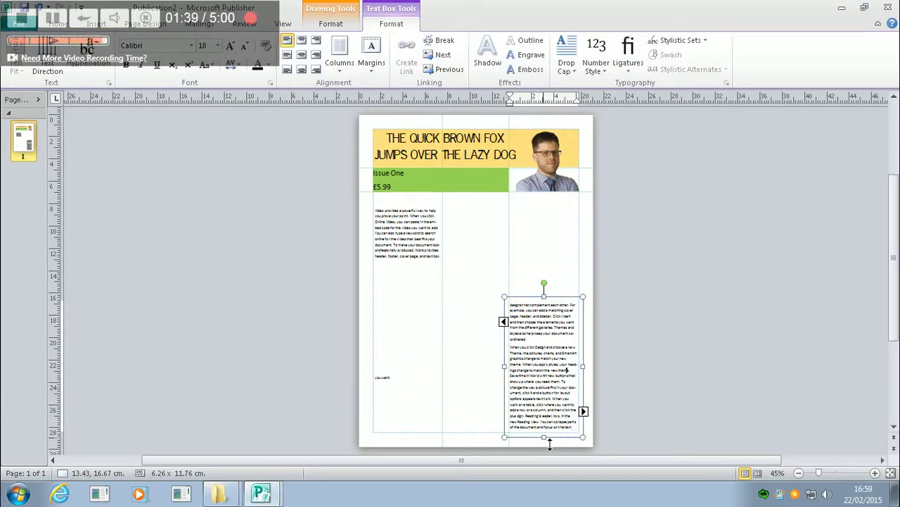
drag(544, 432, 544, 412)
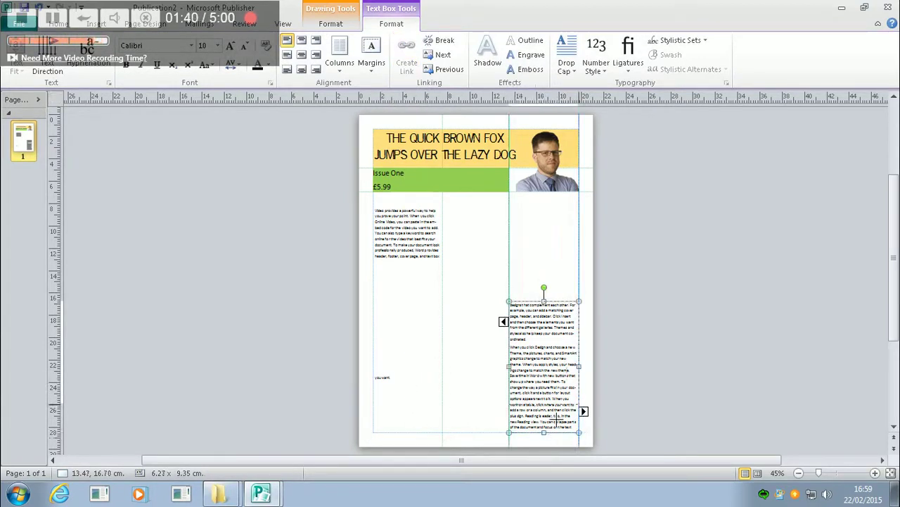
click(406, 257)
drag(413, 275, 420, 295)
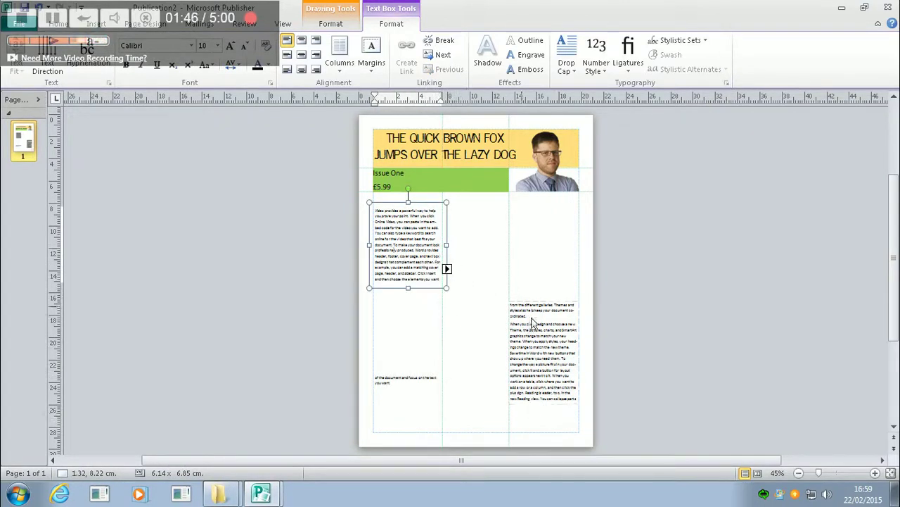
Step: Follow the text box links forward to the last box and back to the first one
click(451, 270)
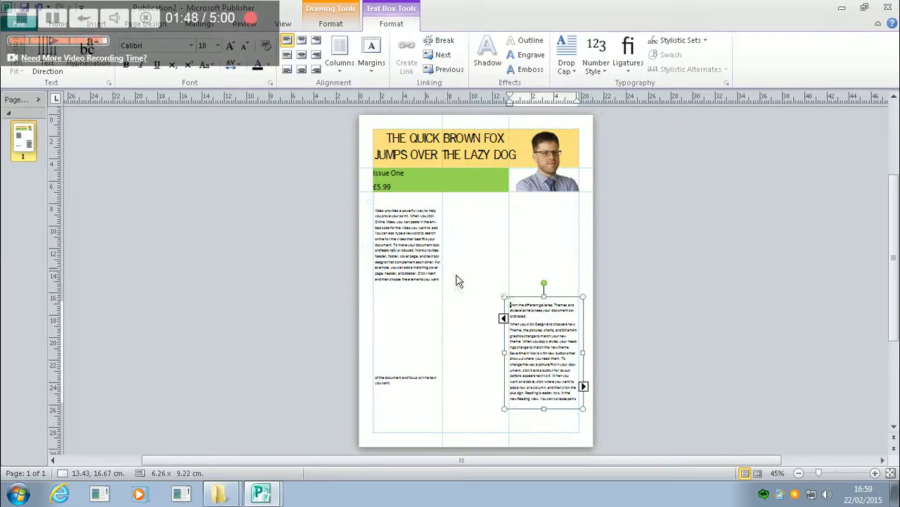
click(584, 387)
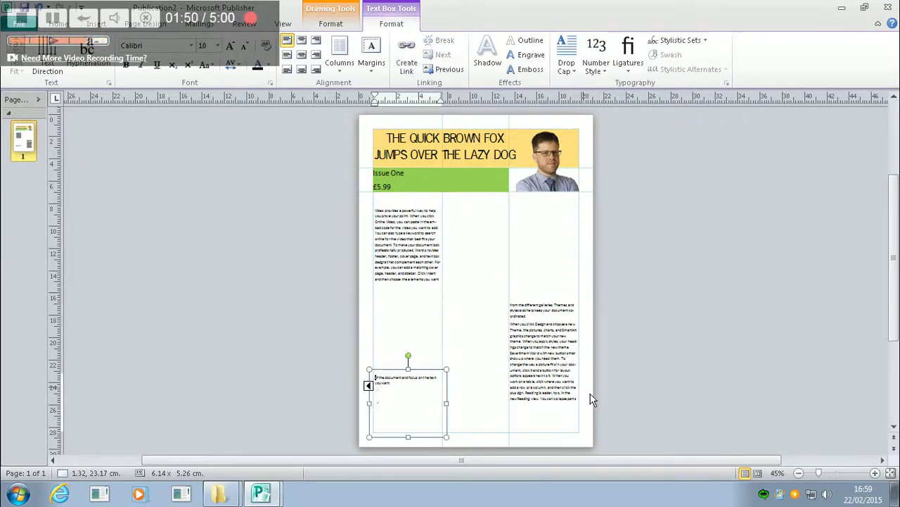
click(369, 387)
click(504, 318)
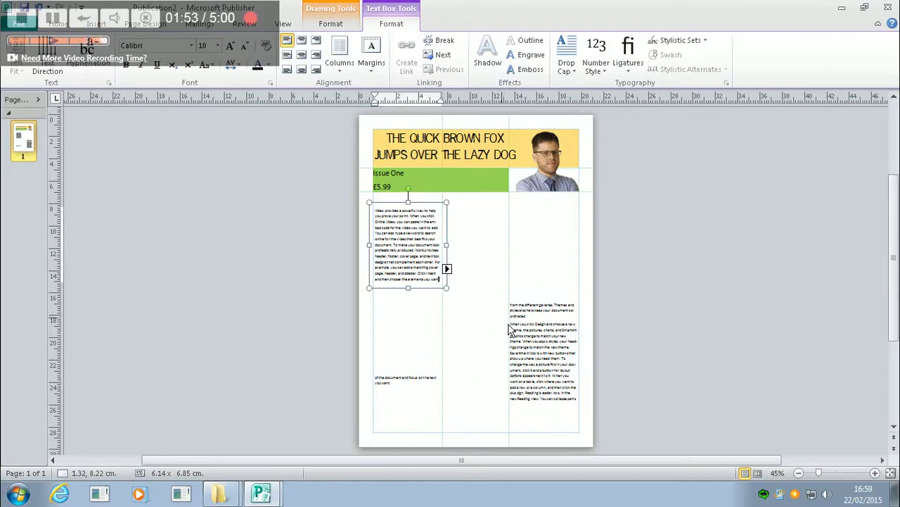
Step: Move the third-column text box into the middle column and the bottom first-column text box across to the third column
click(536, 347)
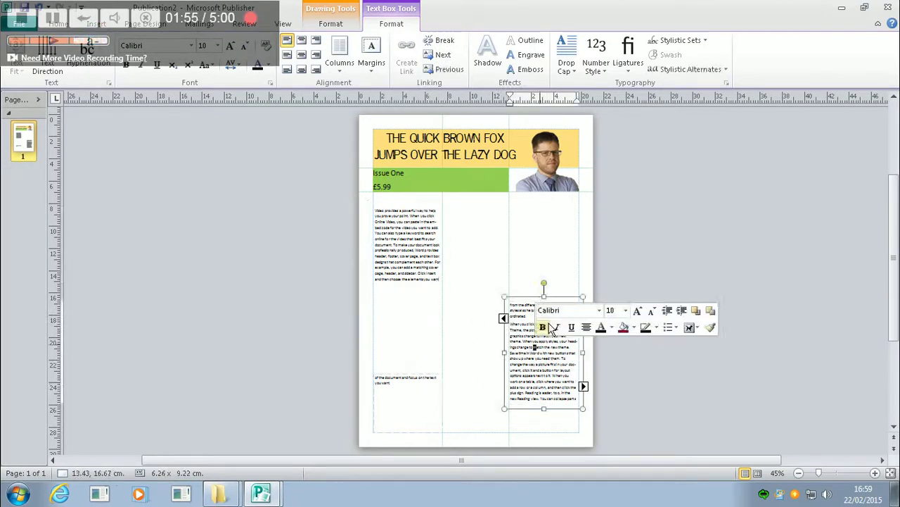
drag(536, 303, 472, 275)
click(396, 377)
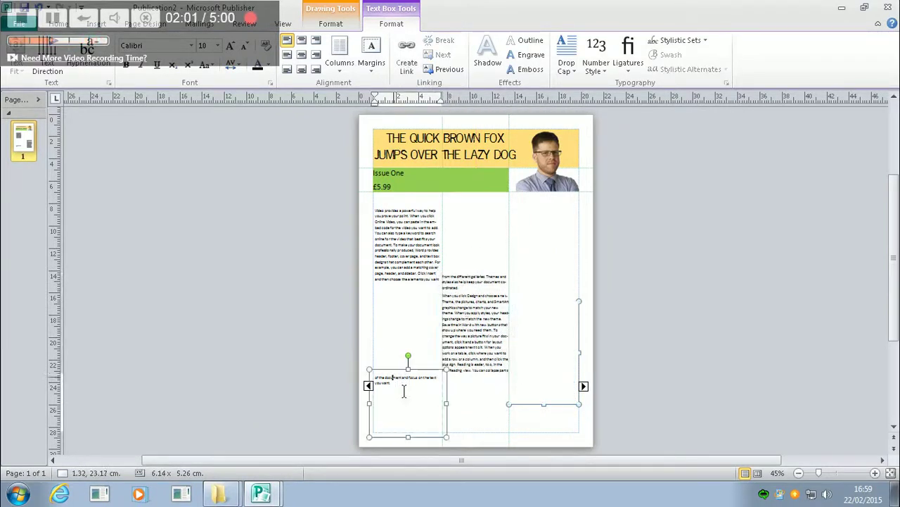
drag(392, 369, 533, 377)
Step: Move the man's photo from the header down over the text of the first and middle columns
click(667, 356)
click(556, 177)
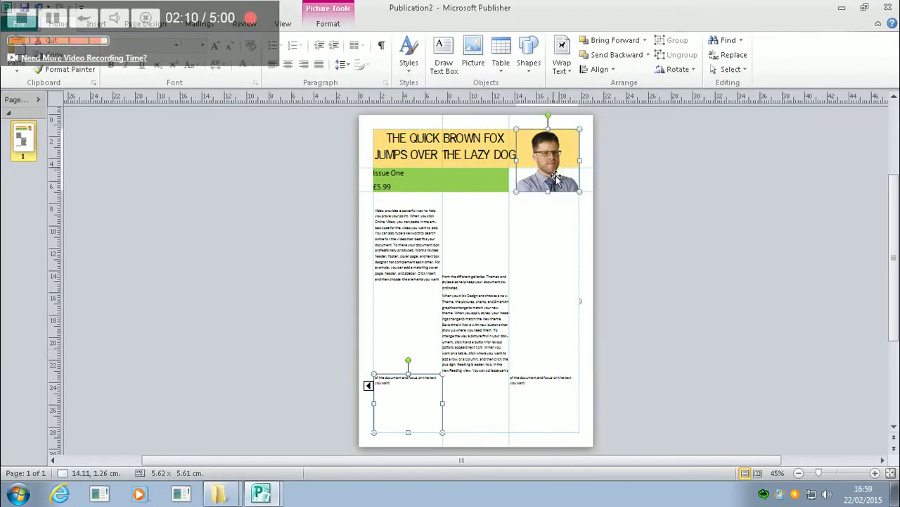
drag(555, 177, 472, 258)
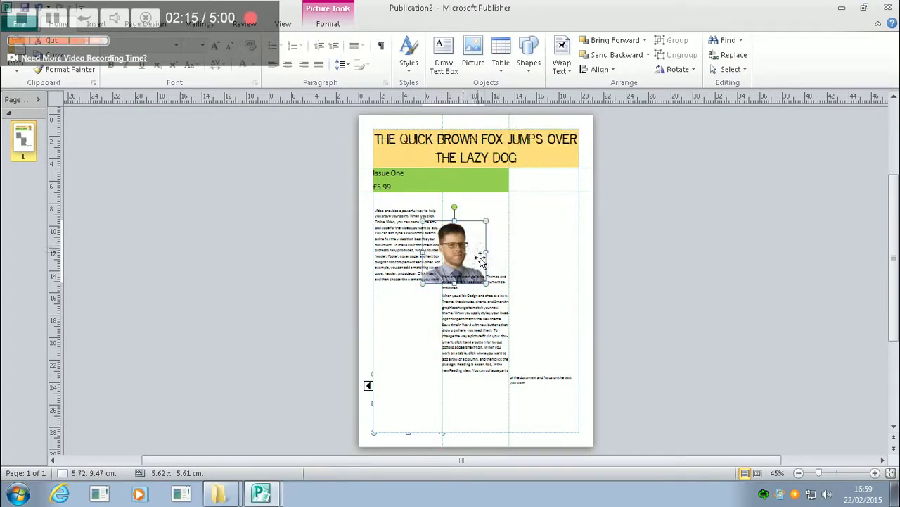
Step: Bring the man's photo to the front of the text boxes and shift it slightly down across the first and middle columns
right_click(462, 245)
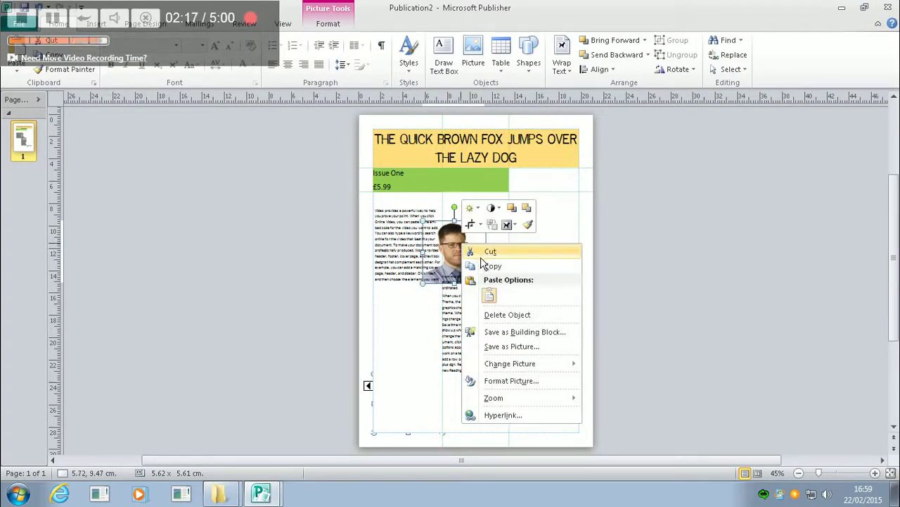
key(Escape)
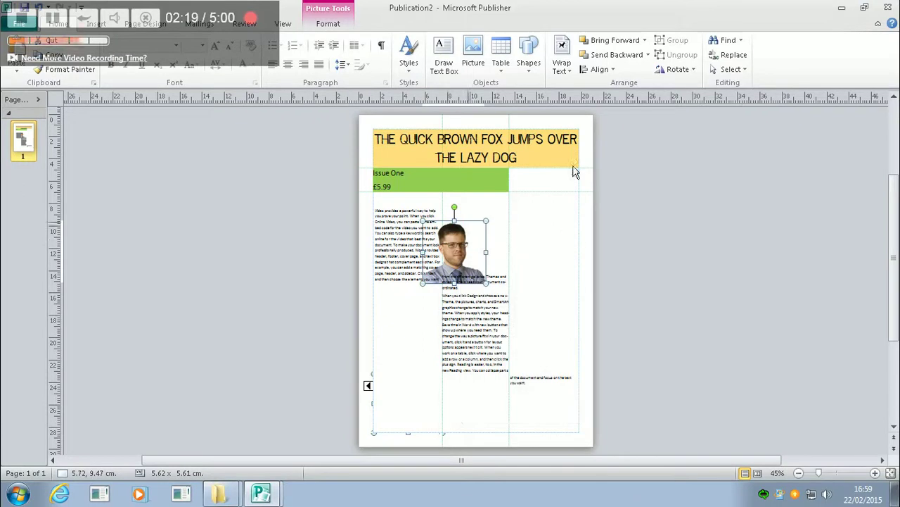
click(645, 40)
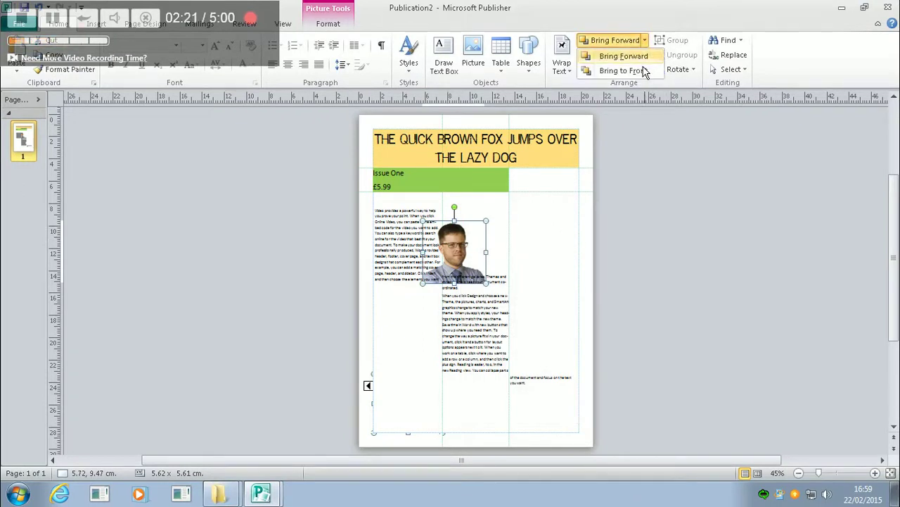
click(644, 70)
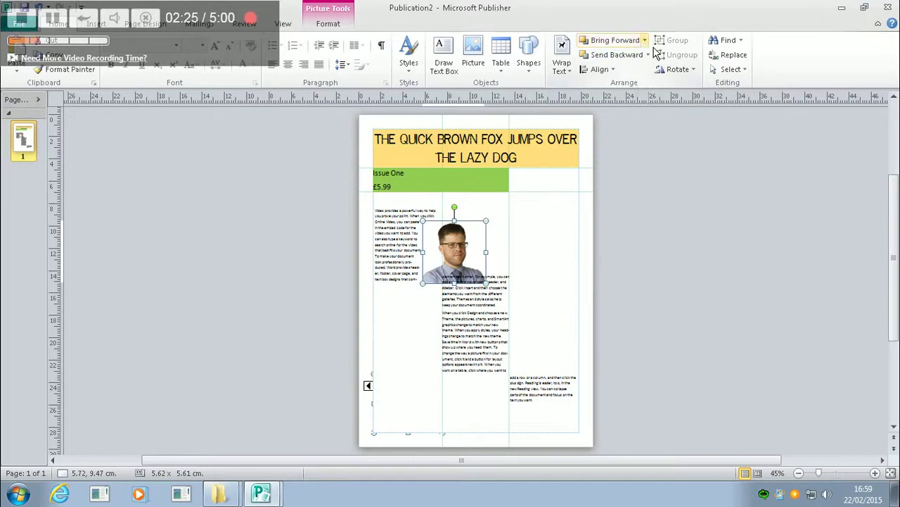
click(644, 40)
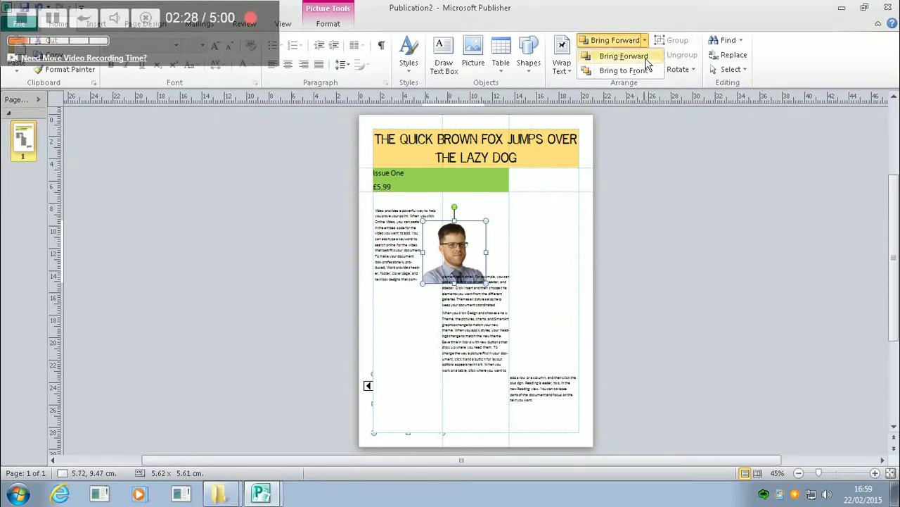
click(643, 71)
click(584, 227)
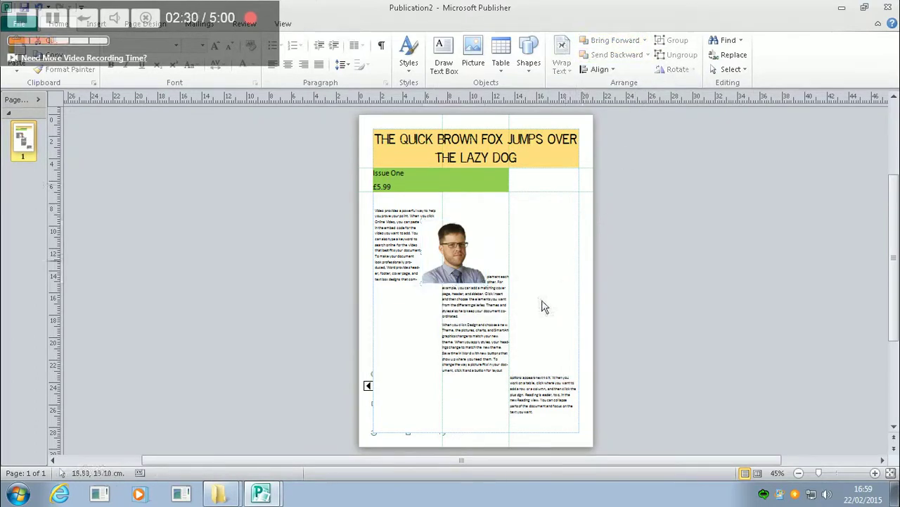
drag(457, 253, 446, 268)
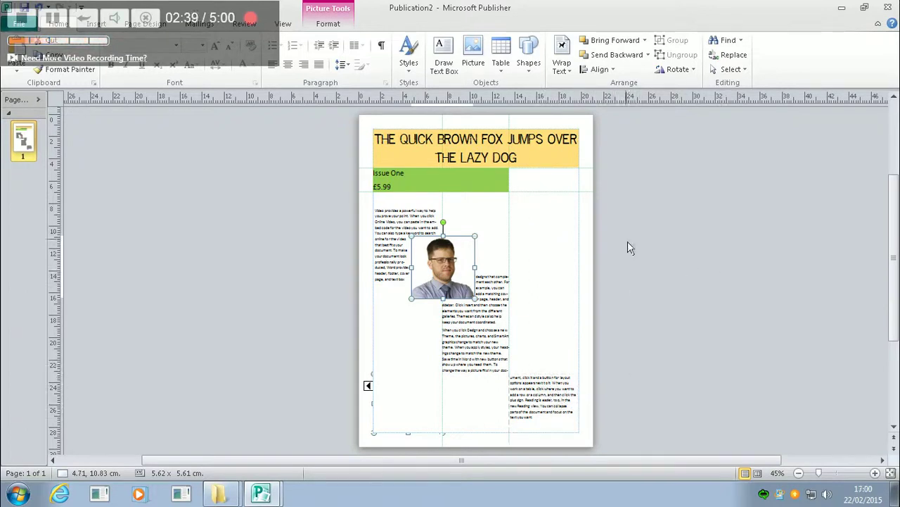
click(292, 220)
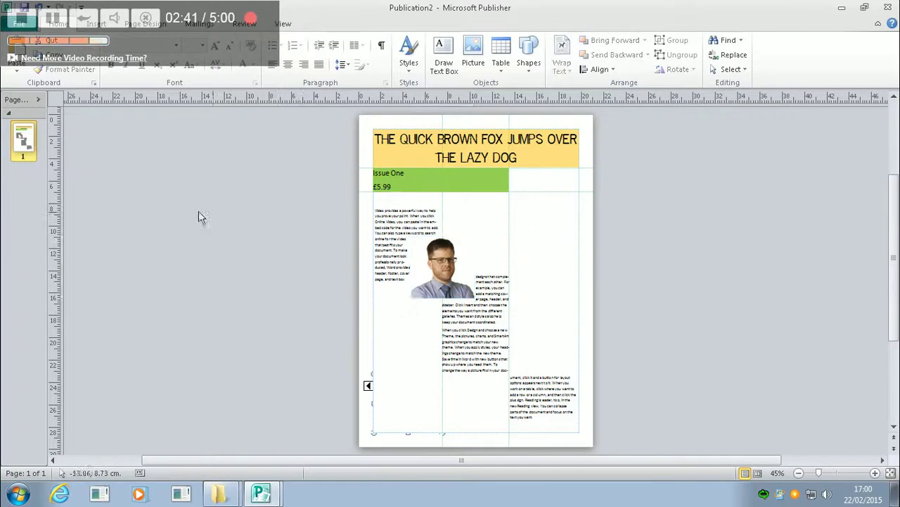
Step: Insert one blank page after the current page
right_click(30, 156)
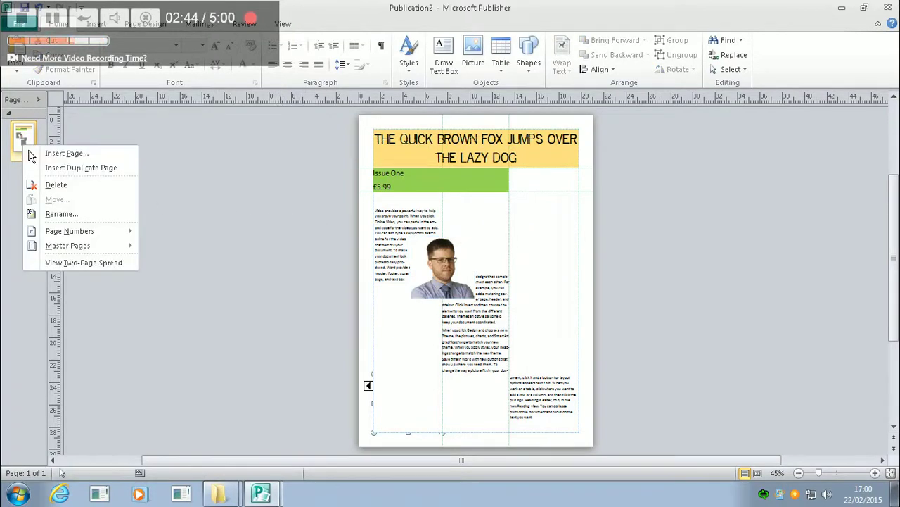
click(83, 159)
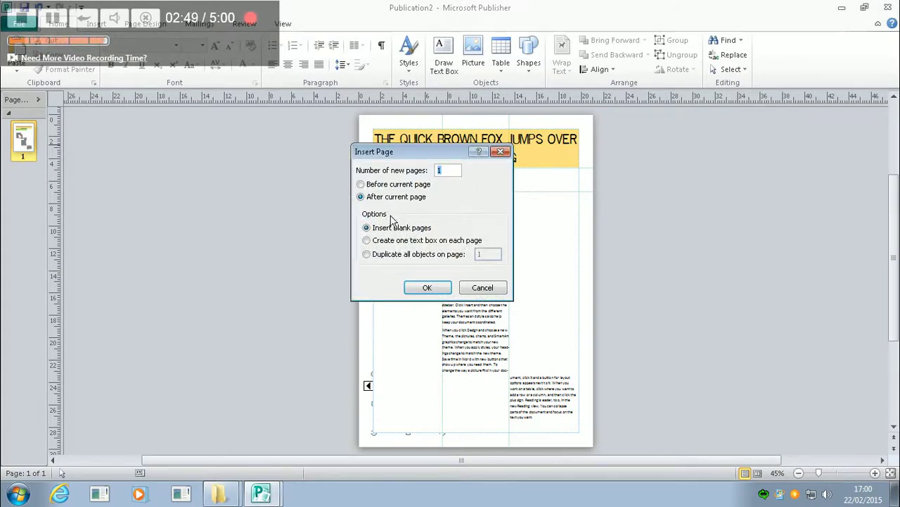
click(436, 291)
Step: Cut the third-column text box from page 1 and paste it onto the upper part of page 2
click(40, 144)
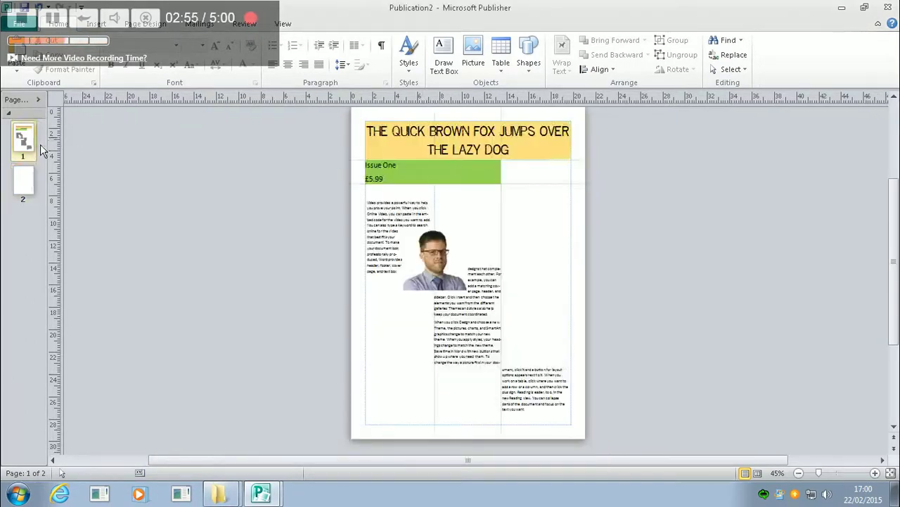
click(518, 371)
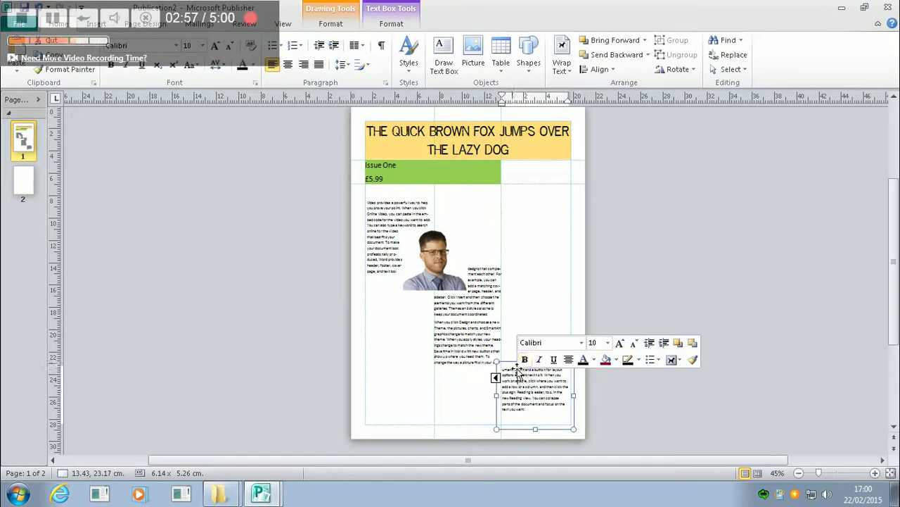
click(517, 370)
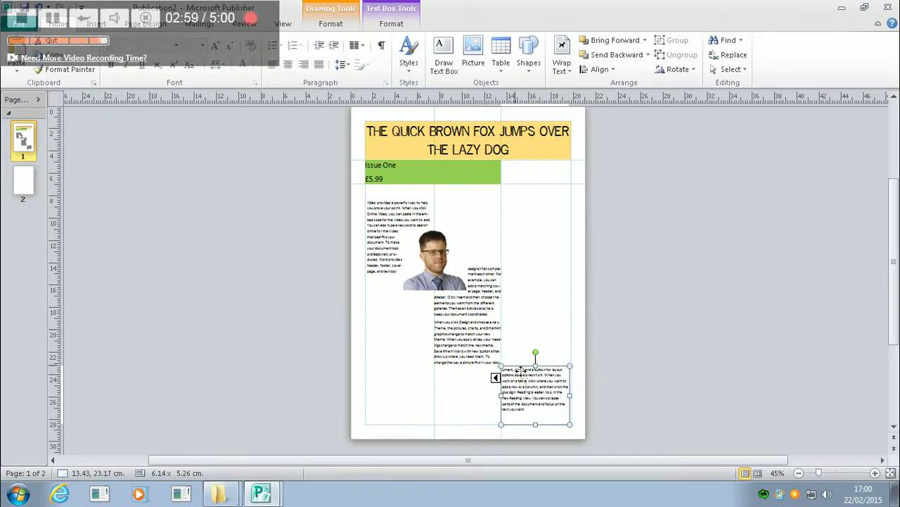
right_click(521, 369)
click(545, 149)
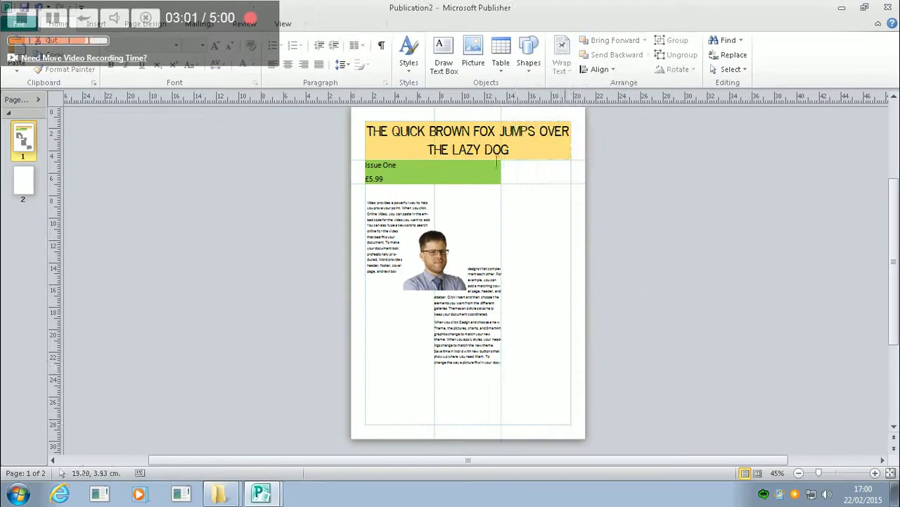
click(22, 181)
right_click(408, 175)
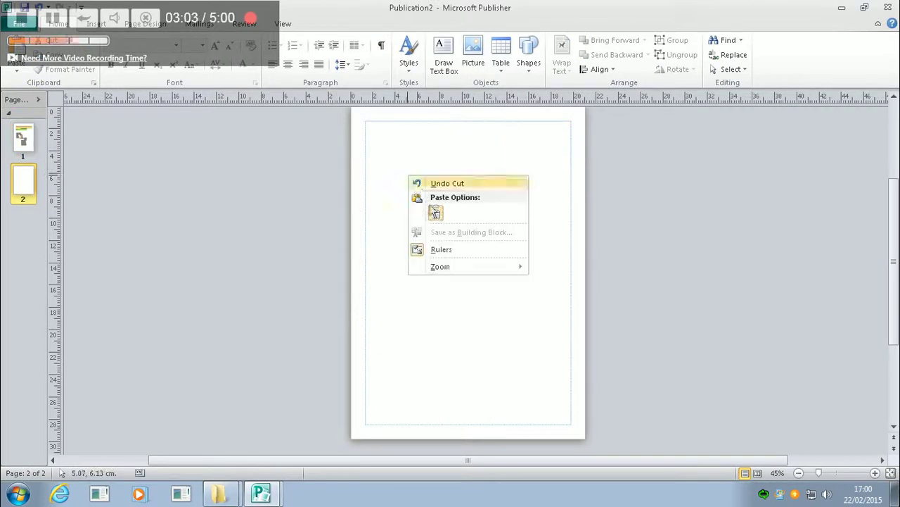
click(435, 211)
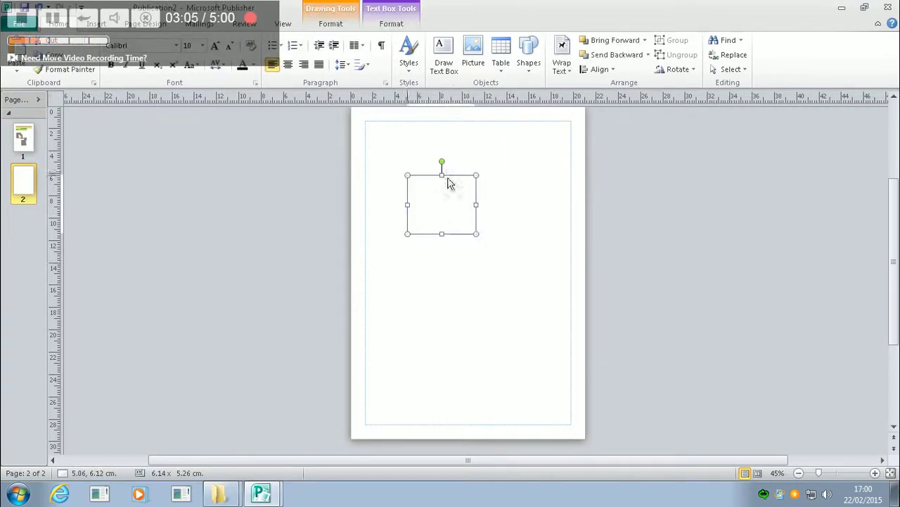
Step: Link the overflowing middle-column text box on page 1 to the empty text box on page 2
click(23, 140)
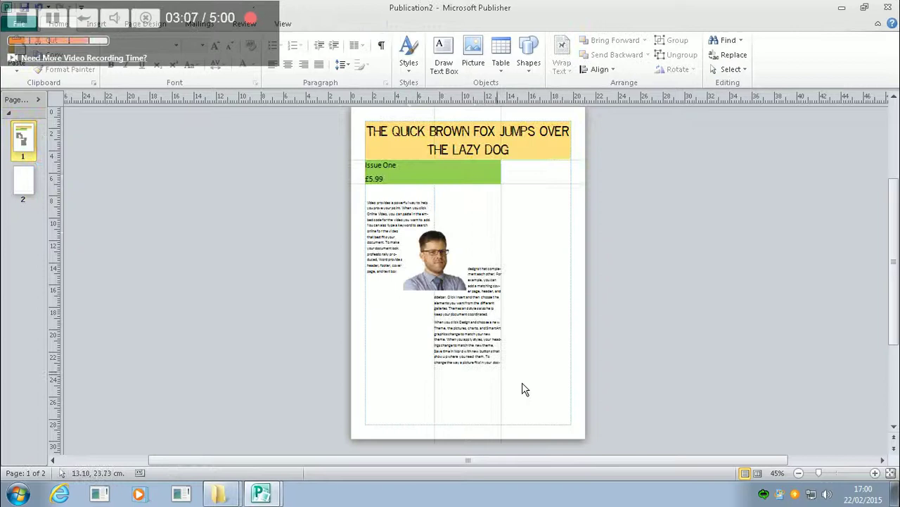
click(491, 343)
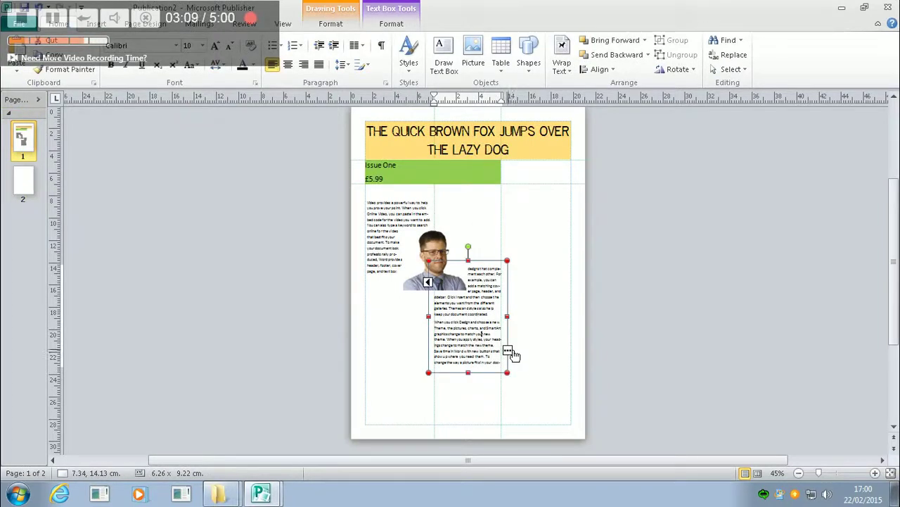
click(508, 350)
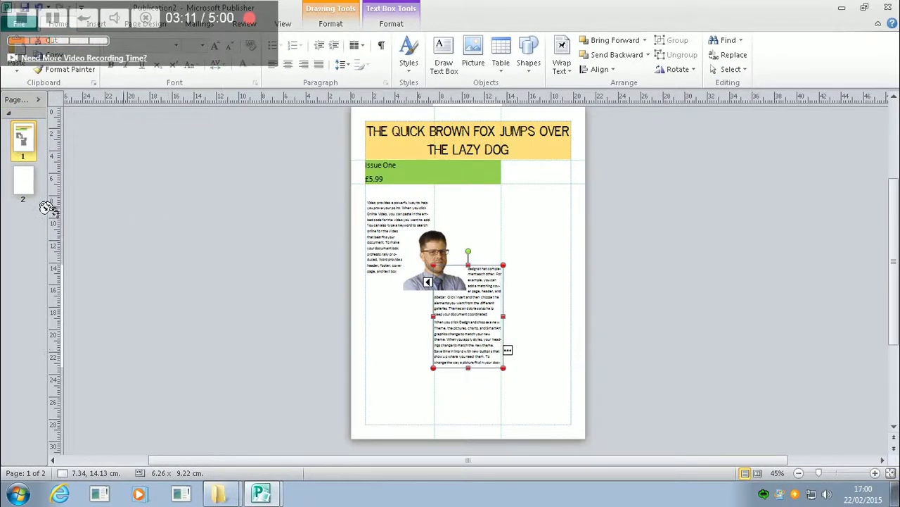
click(26, 184)
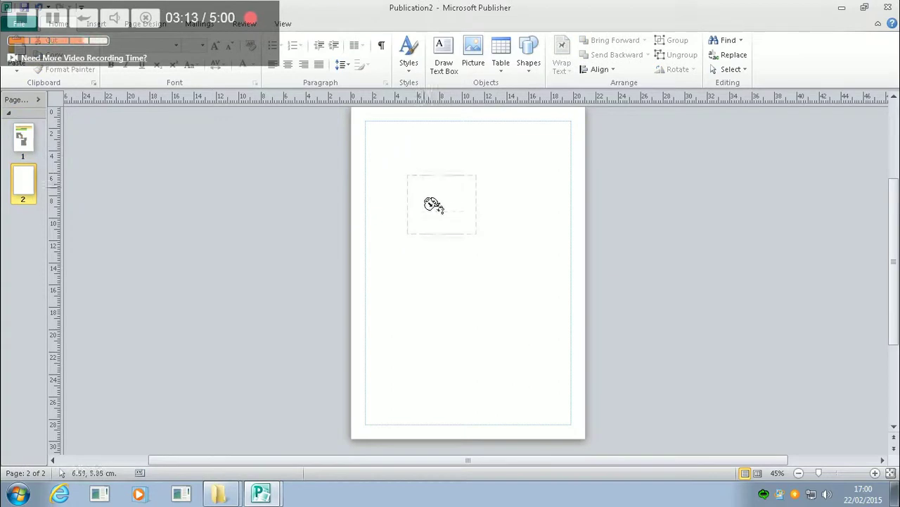
click(430, 205)
Step: Move the man's photo on page 1 slightly down and shorten the middle-column text box to about 7.50 cm high
click(23, 139)
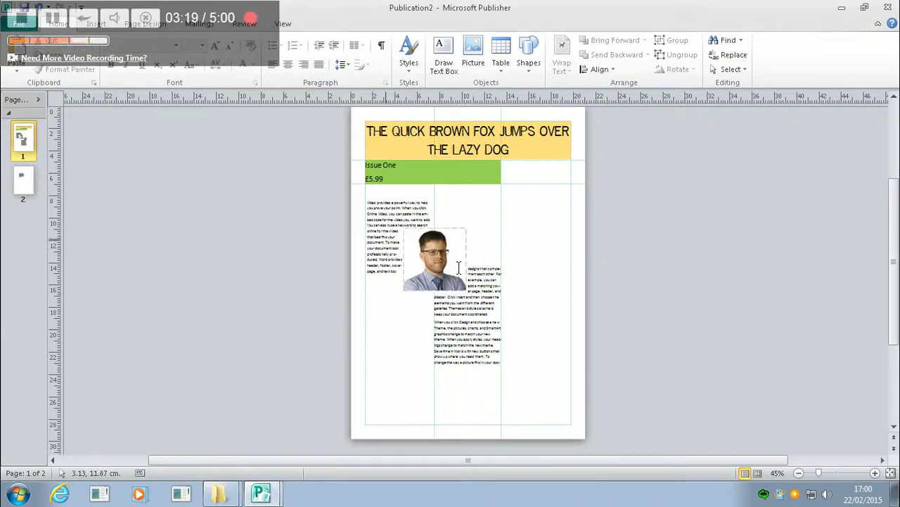
drag(458, 267, 444, 282)
click(473, 370)
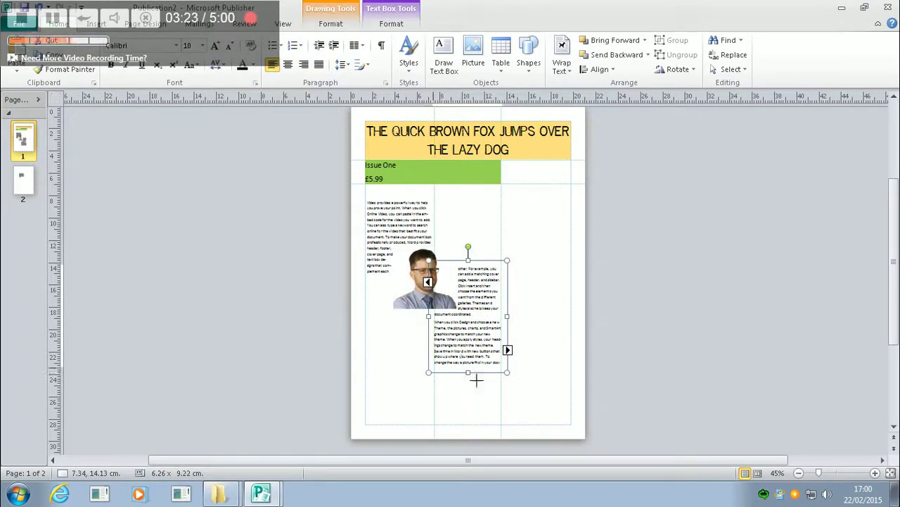
drag(468, 372, 468, 353)
Step: Lengthen the text box on page 2 downward to fit the rest of the article
click(31, 183)
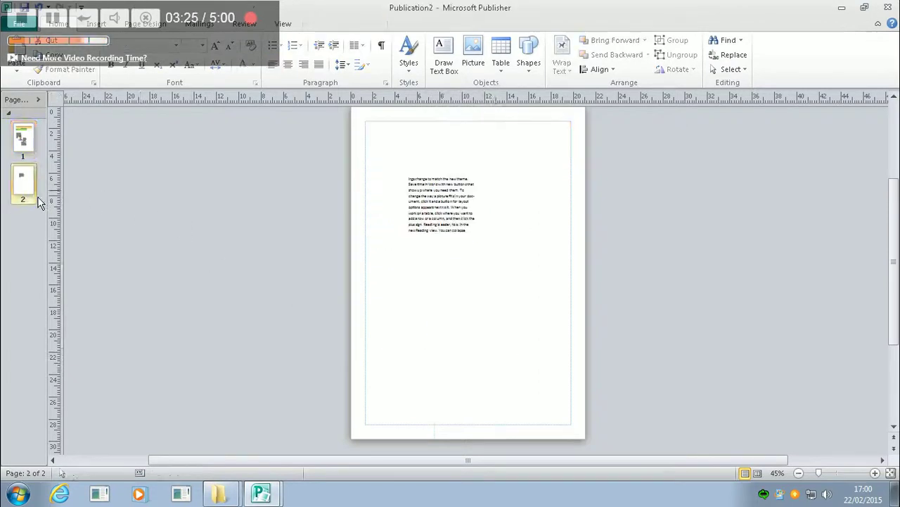
click(443, 232)
drag(447, 245, 455, 336)
click(455, 386)
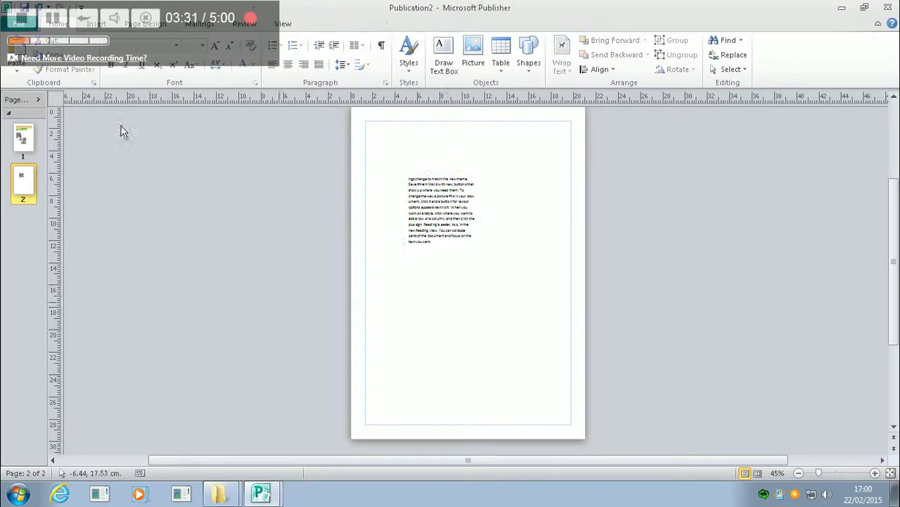
Step: Move the middle-column text box on page 1 up into the third column, level with the first-column text
click(29, 150)
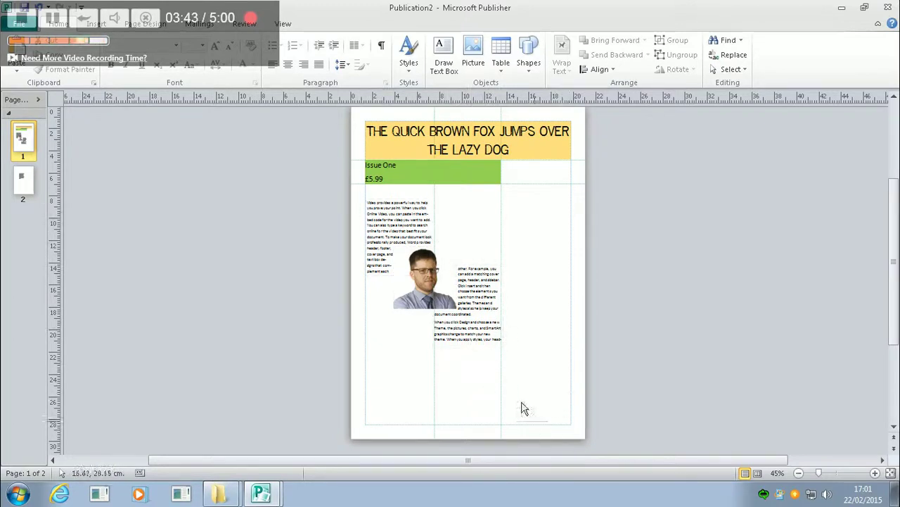
click(384, 230)
drag(377, 222, 422, 218)
click(385, 215)
click(484, 330)
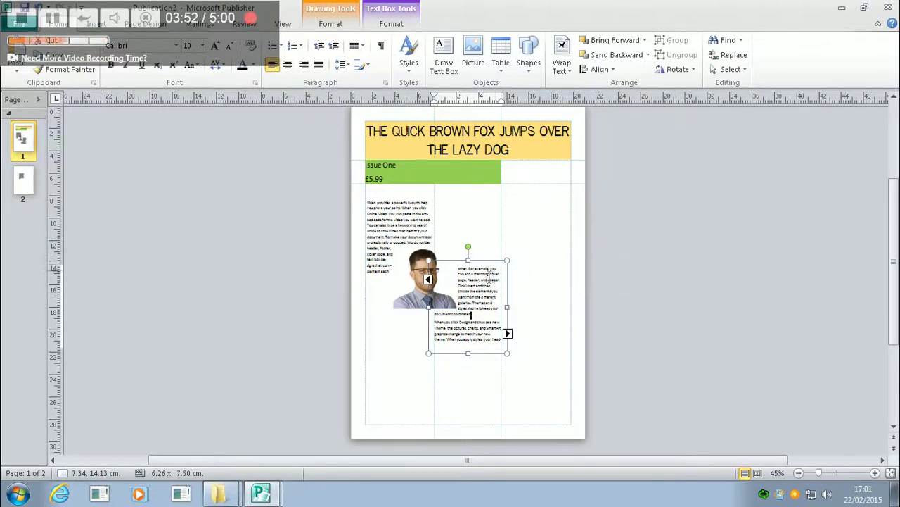
drag(488, 267, 538, 190)
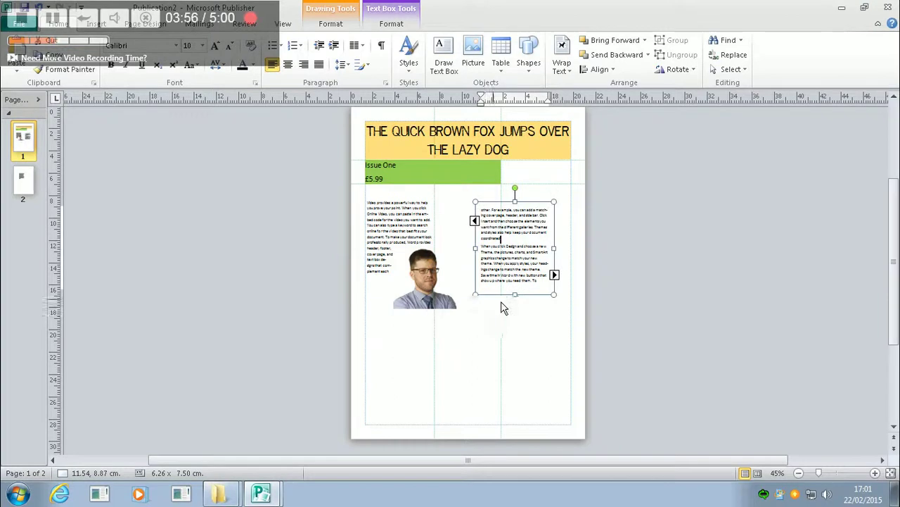
drag(501, 296, 533, 297)
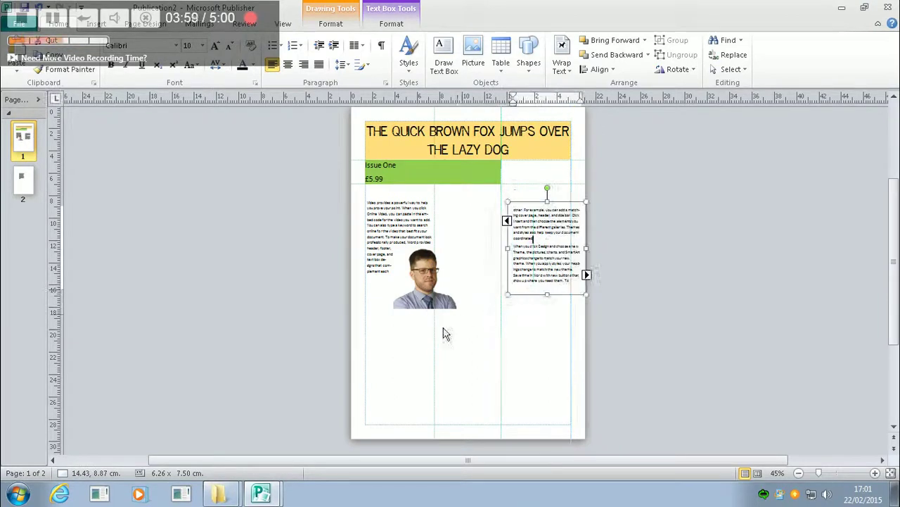
Step: Move the man's photo out of the article text and up over the right end of the title banner
drag(428, 296, 555, 177)
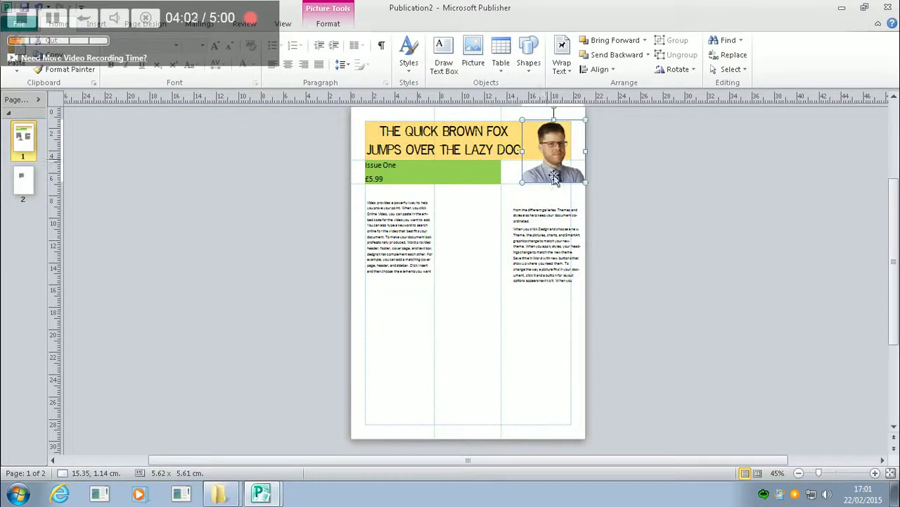
click(454, 334)
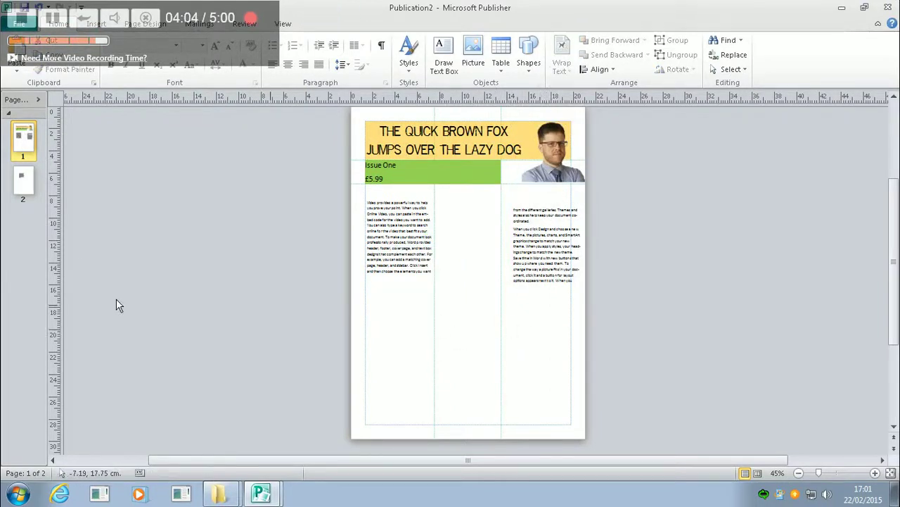